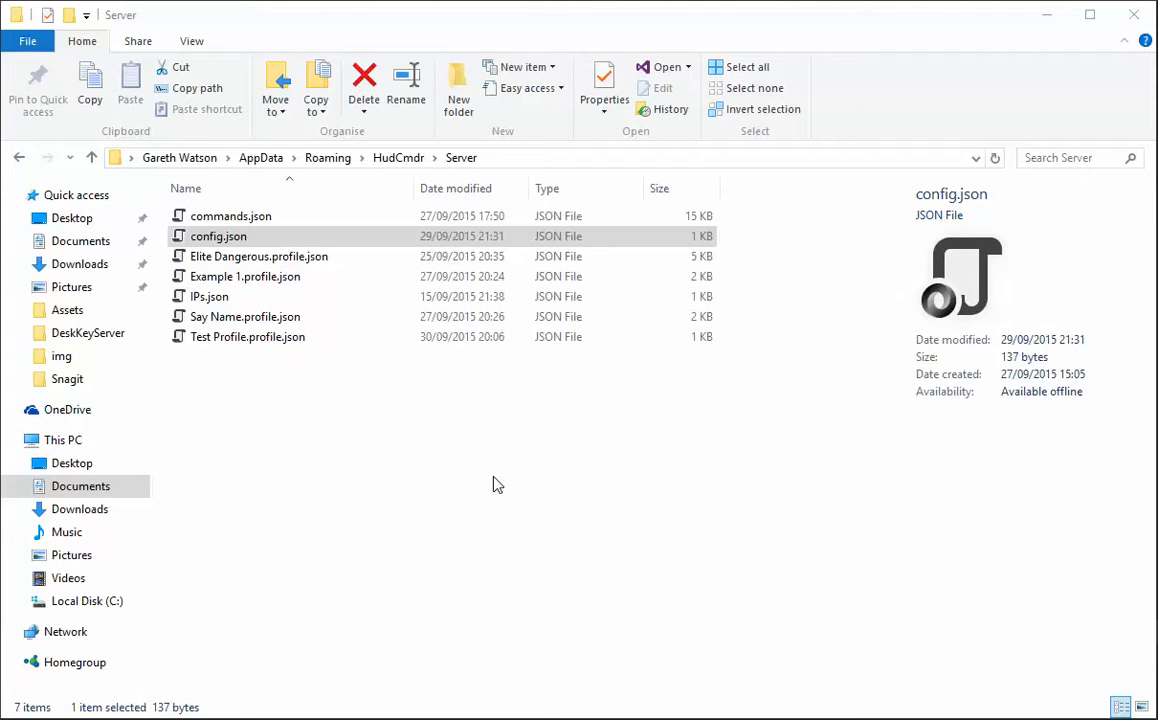
# Display the Server folder's full path and highlight its HudCmdr\Server portion.
pyautogui.click(520, 159)
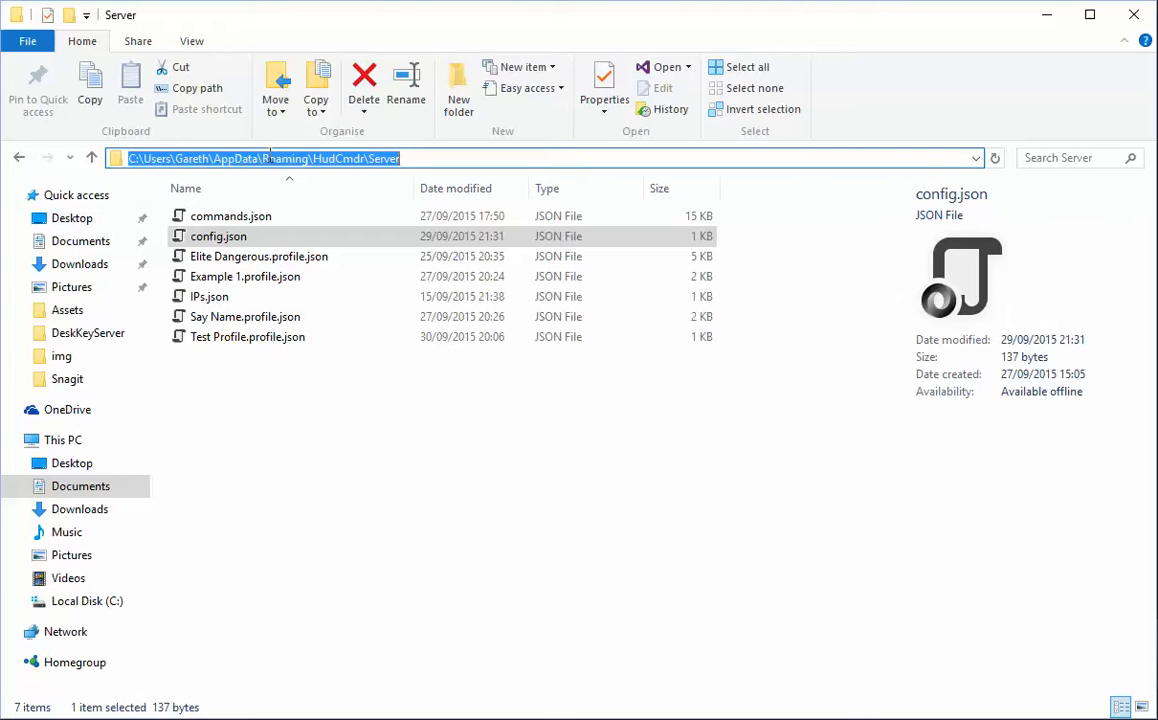
pyautogui.moveTo(312, 158); pyautogui.dragTo(408, 156)
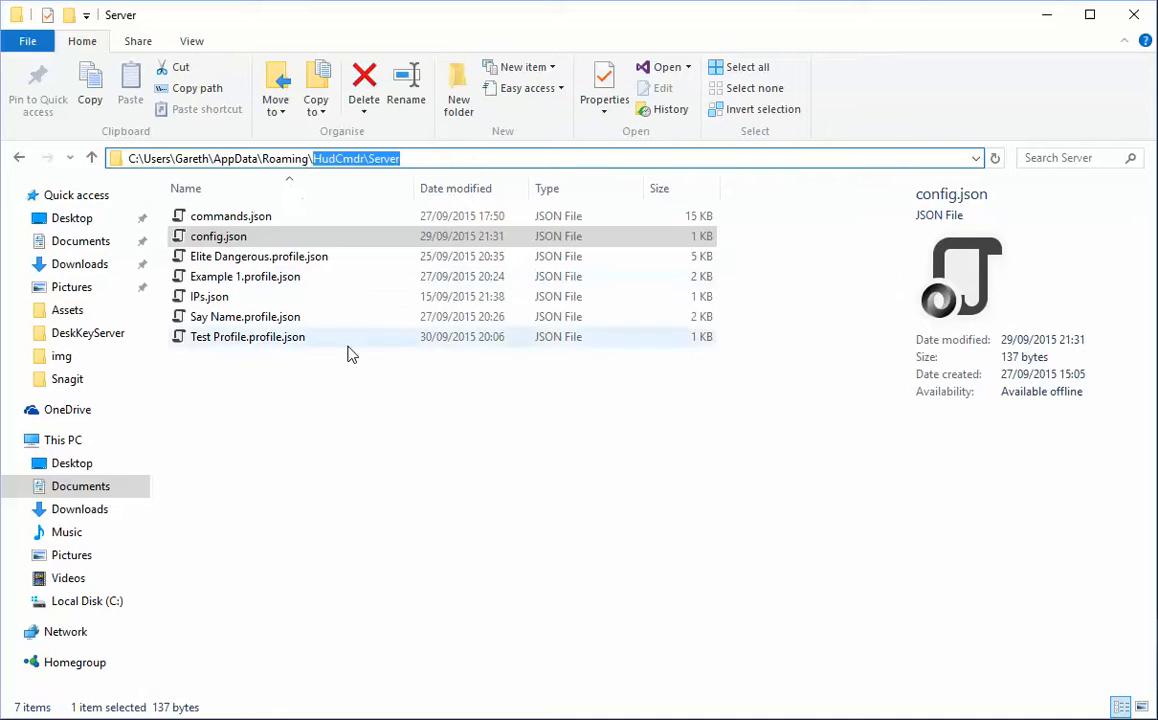
pyautogui.click(350, 385)
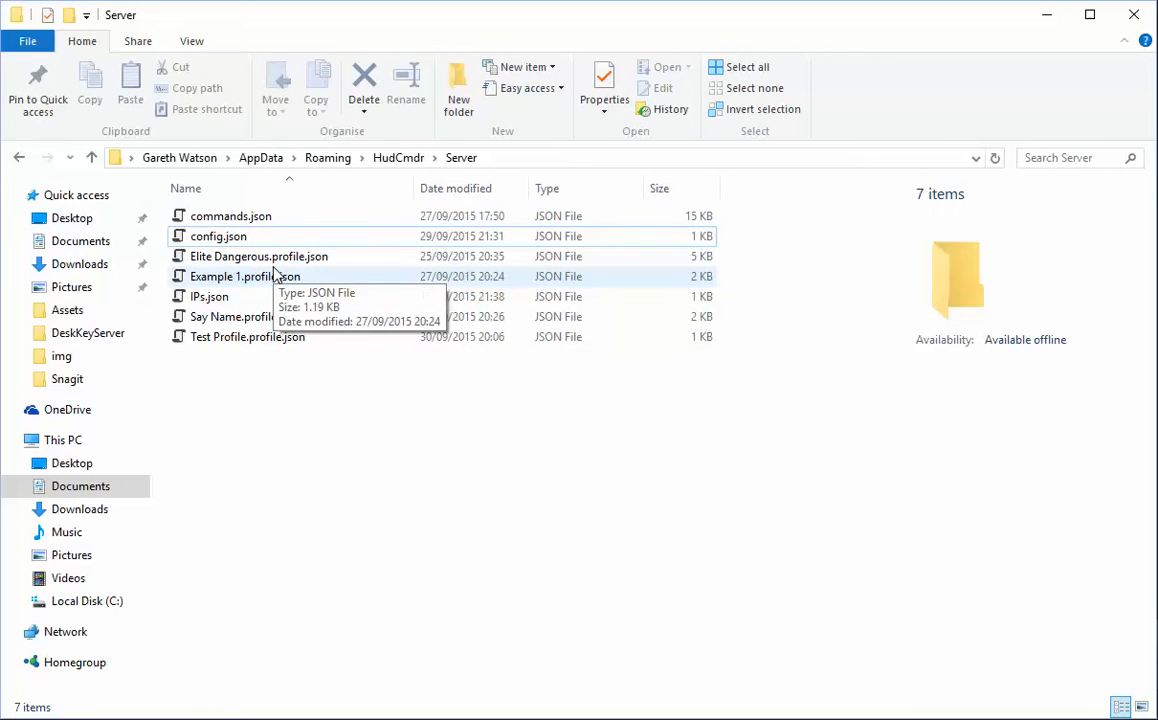
# Select IPs.json and config.json together in the Server folder.
pyautogui.click(275, 298)
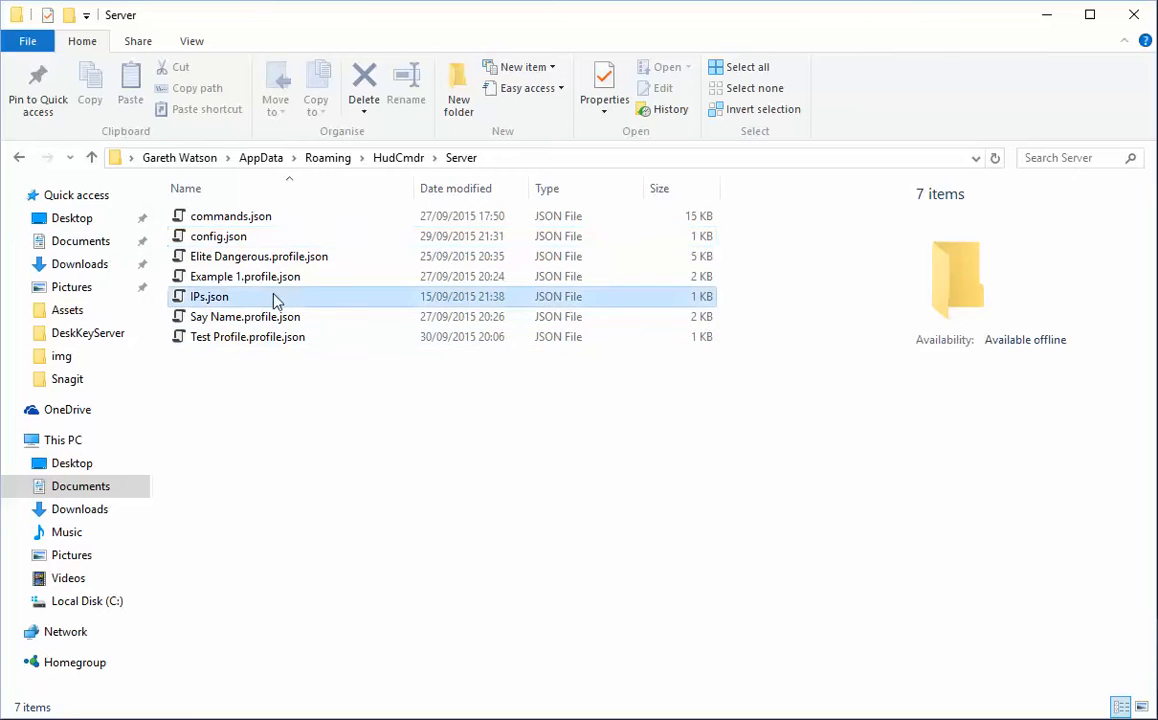
pyautogui.keyDown('ctrl'); pyautogui.click(250, 238); pyautogui.keyUp('ctrl')
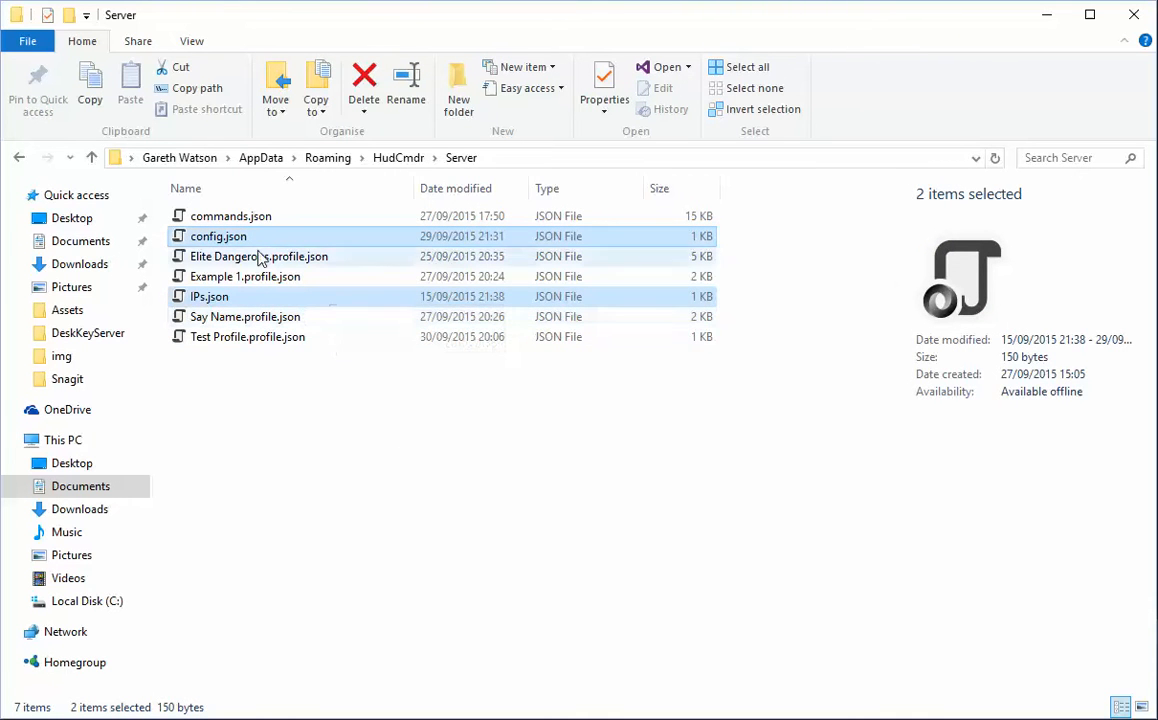
# Select commands.json together with the Elite Dangerous, Example 1, Say Name and Test Profile profile files.
pyautogui.click(335, 216)
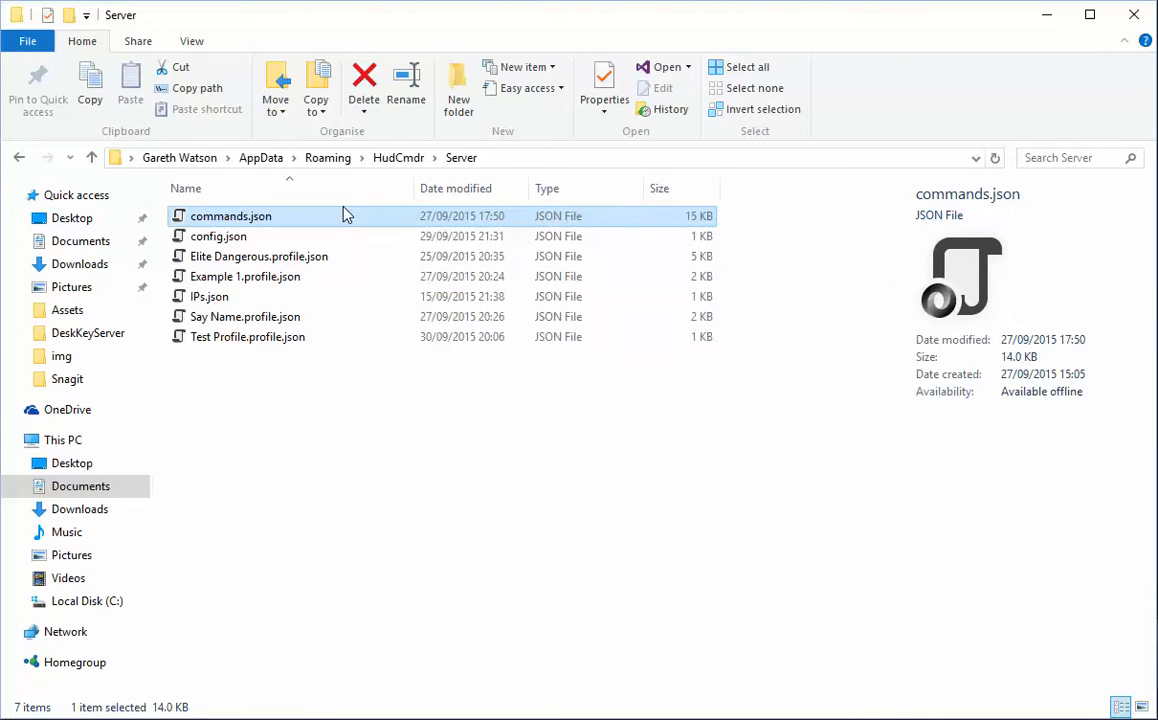
pyautogui.keyDown('ctrl'); pyautogui.click(290, 258); pyautogui.keyUp('ctrl')
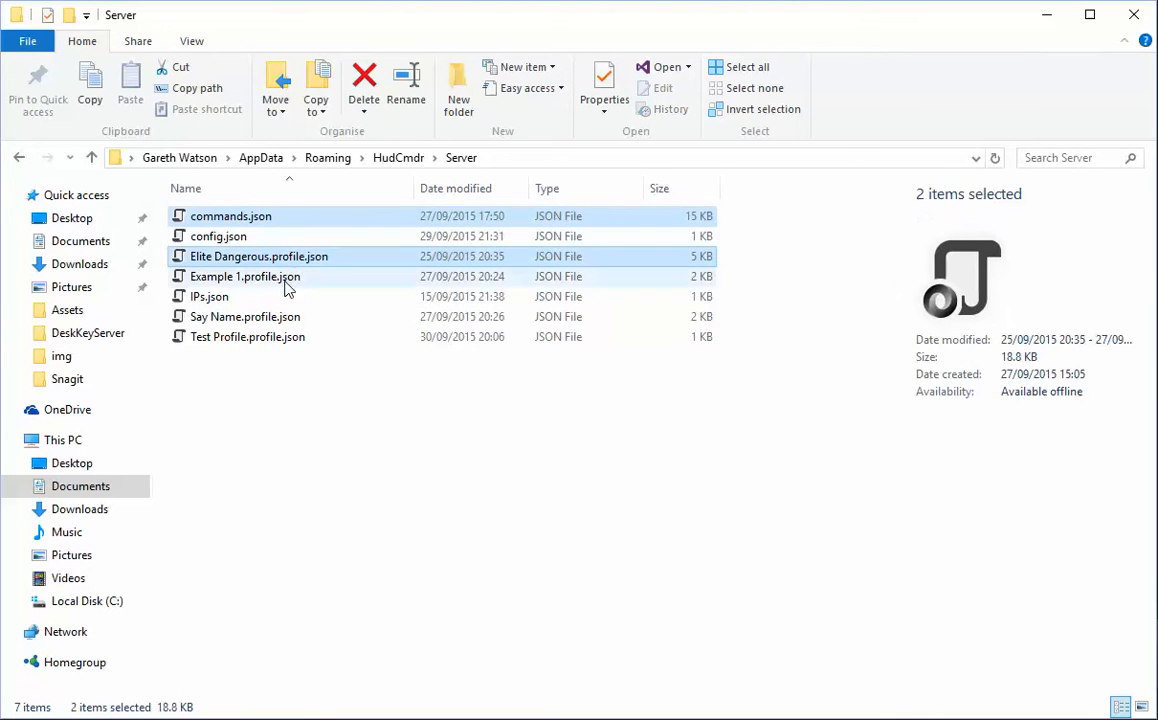
pyautogui.keyDown('ctrl'); pyautogui.click(286, 277); pyautogui.keyUp('ctrl')
pyautogui.keyDown('ctrl'); pyautogui.click(295, 318); pyautogui.keyUp('ctrl')
pyautogui.keyDown('ctrl'); pyautogui.click(303, 338); pyautogui.keyUp('ctrl')
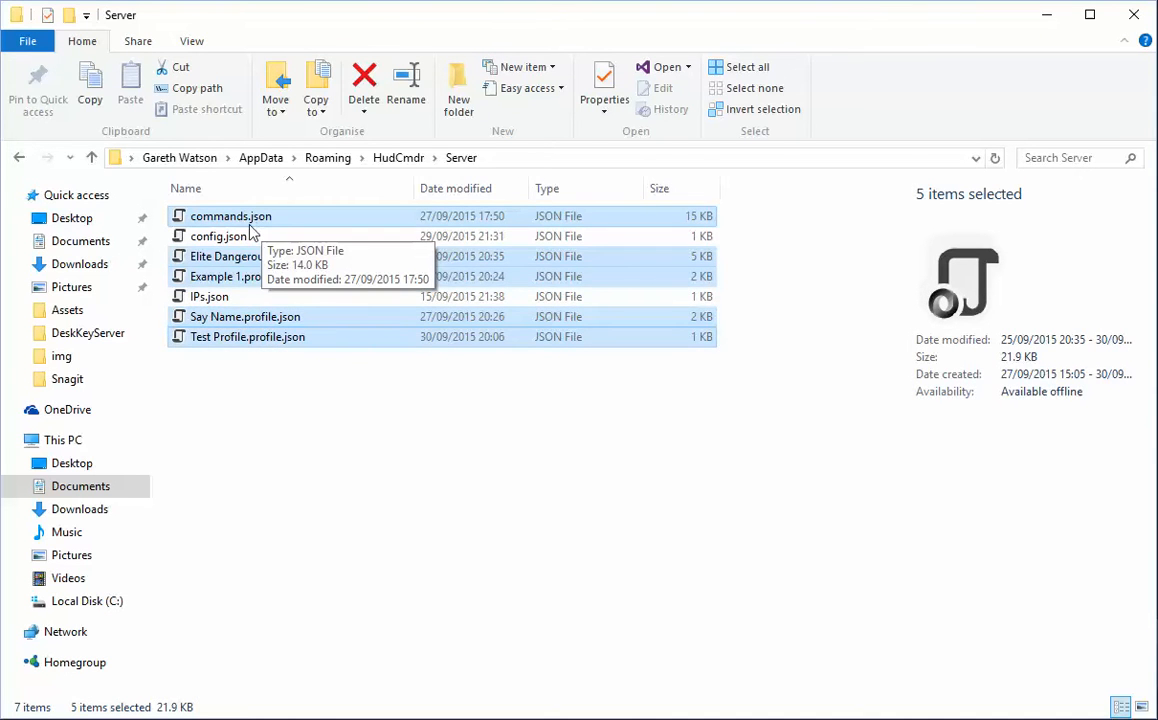
# Open commands.json for editing in Vim.
pyautogui.click(226, 225)
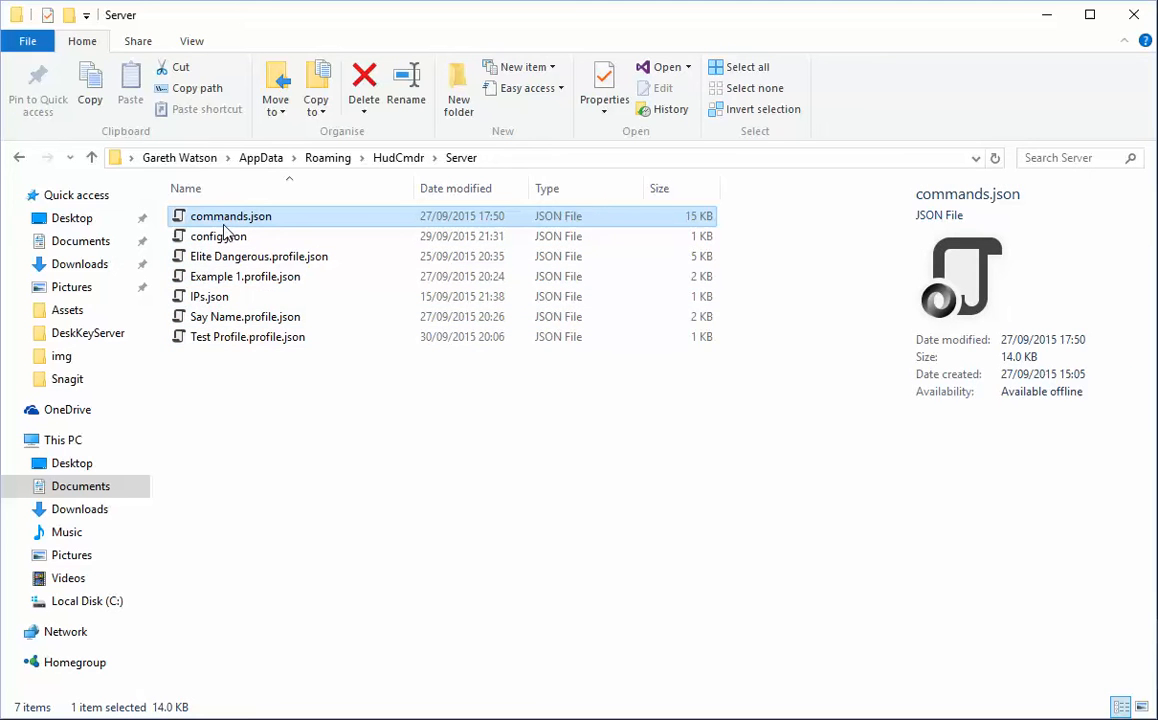
pyautogui.rightClick(225, 233)
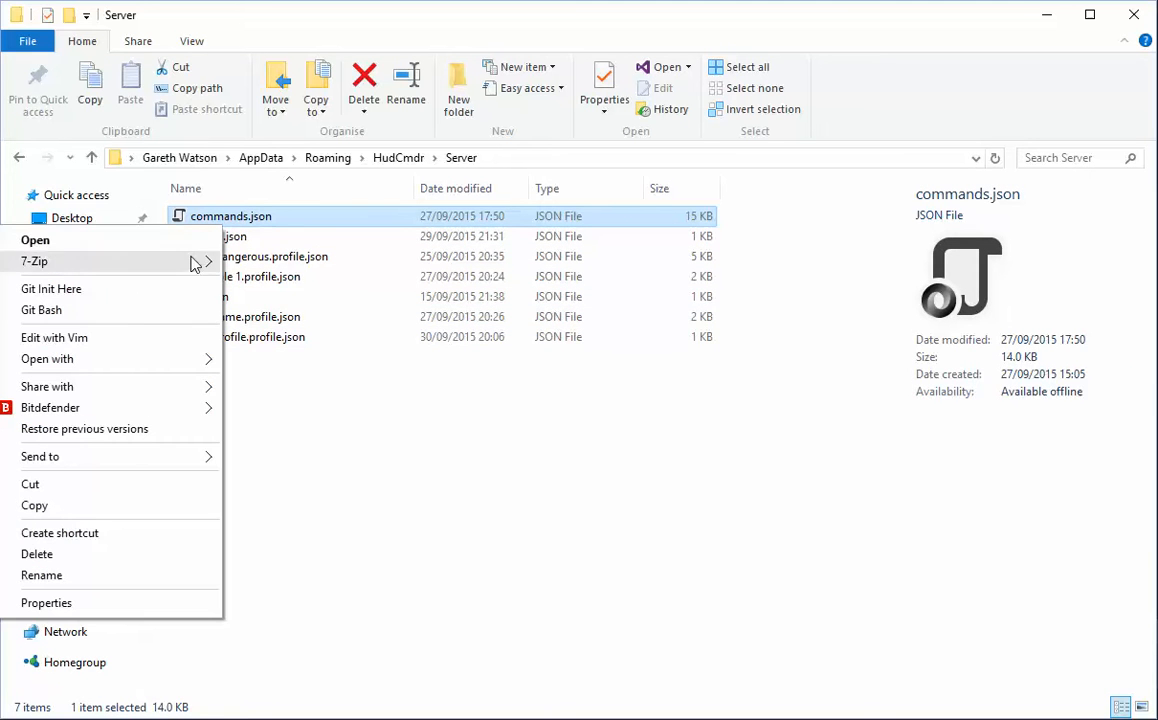
pyautogui.click(125, 337)
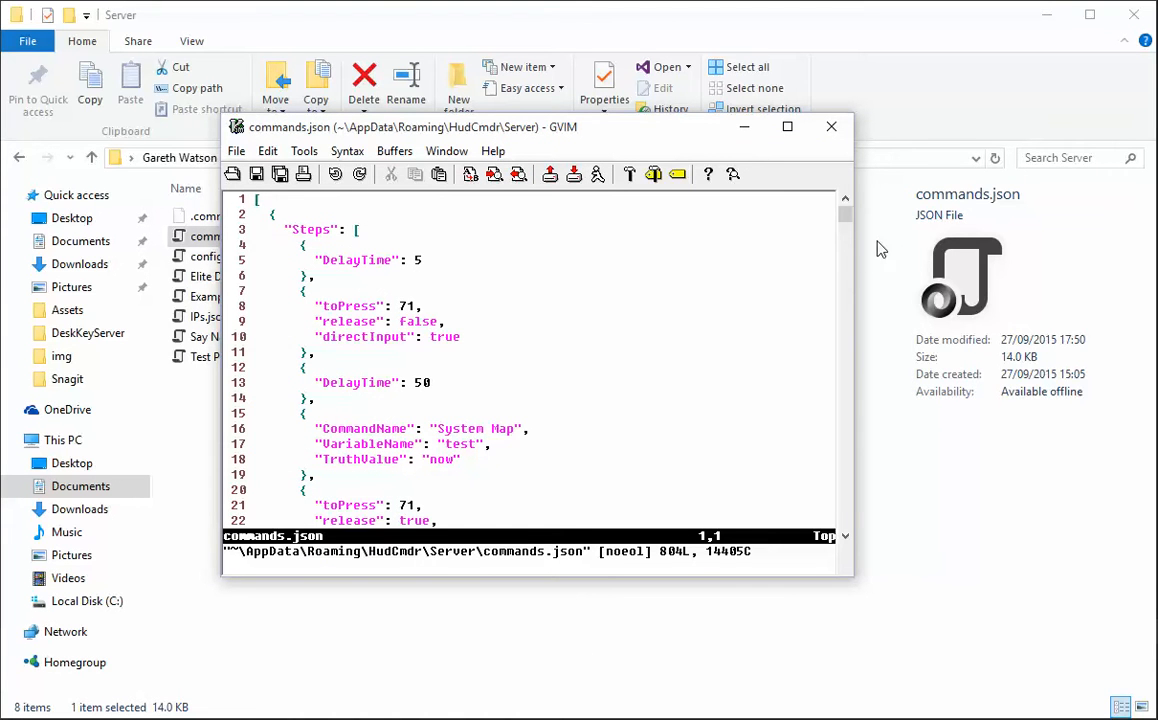
# Examine how commands.json defines each command's name, key presses, releases and delay times, and close the file.
pyautogui.moveTo(846, 214); pyautogui.dragTo(848, 220)
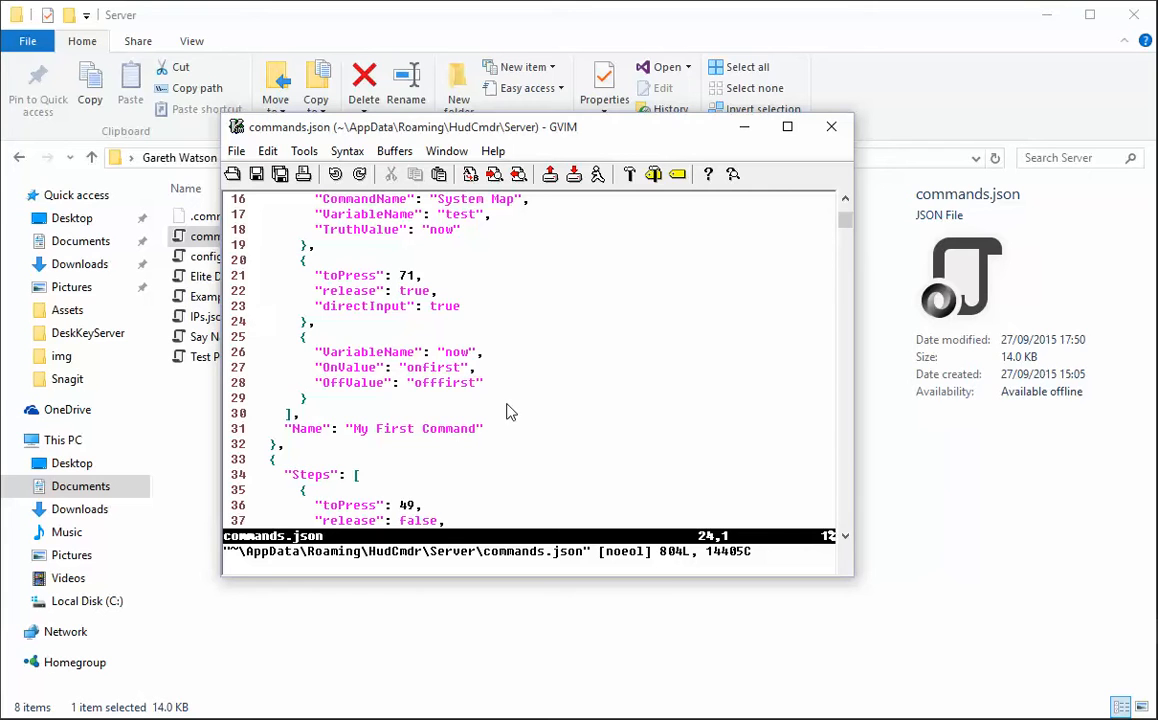
pyautogui.scroll(-6, 543, 335)
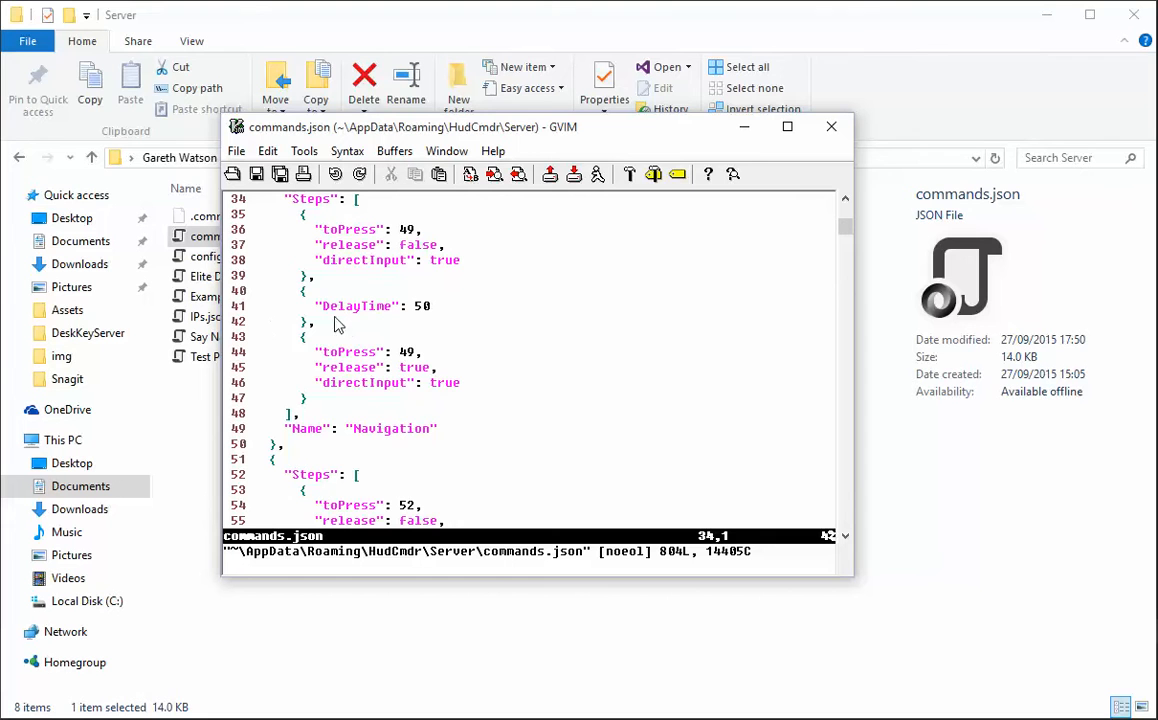
pyautogui.scroll(-6, 364, 300)
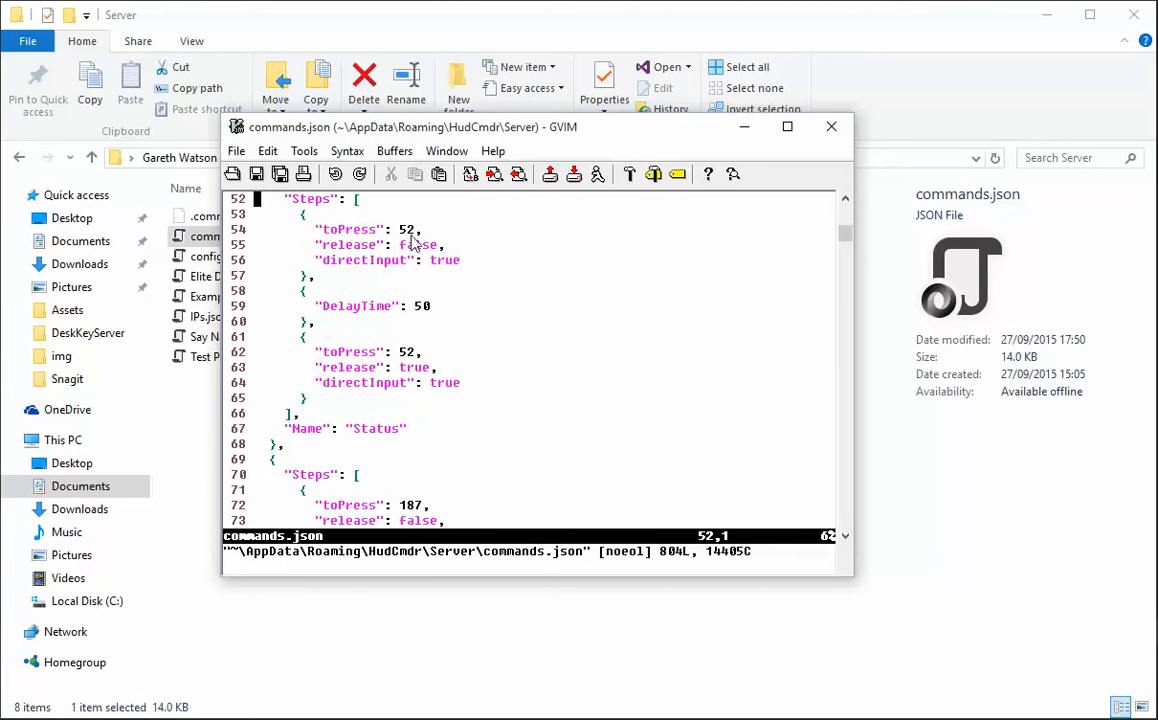
pyautogui.scroll(-1, 410, 243)
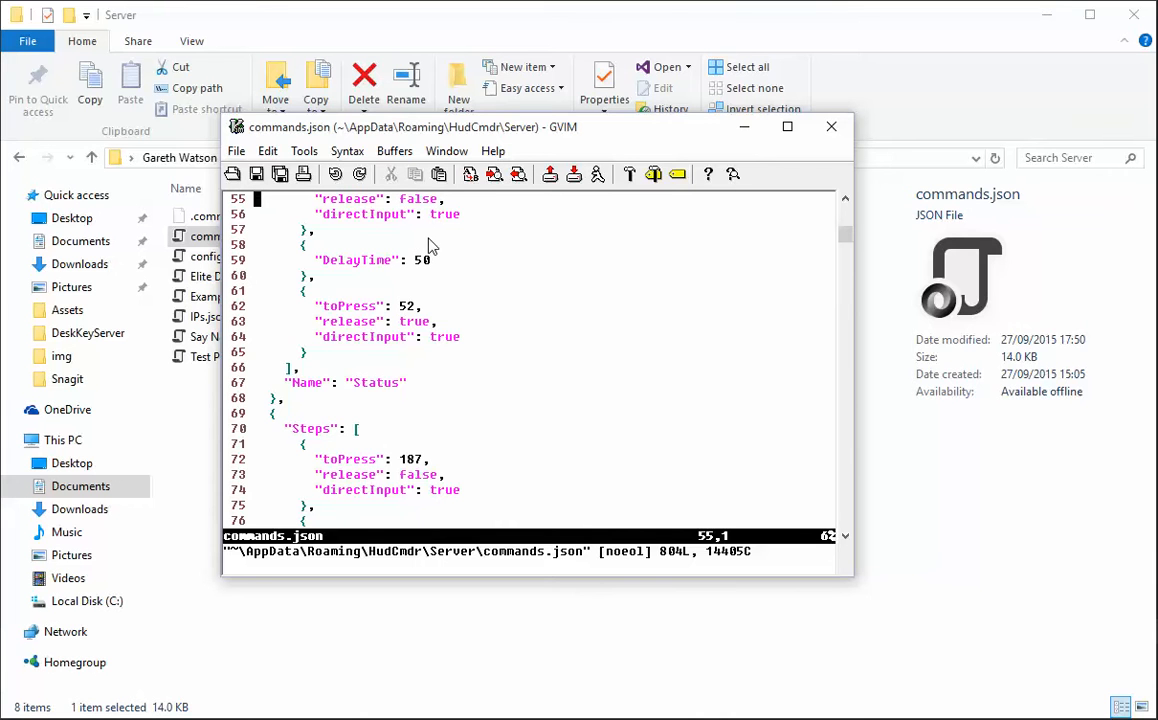
pyautogui.scroll(-4, 440, 245)
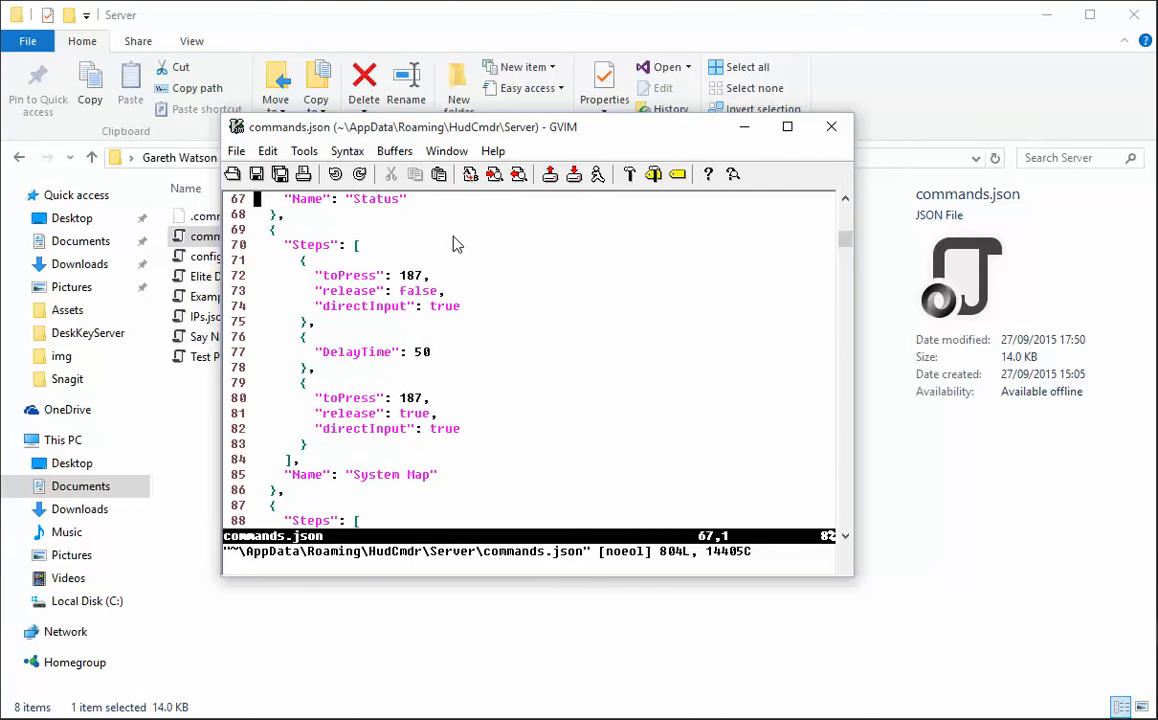
pyautogui.scroll(-7, 440, 330)
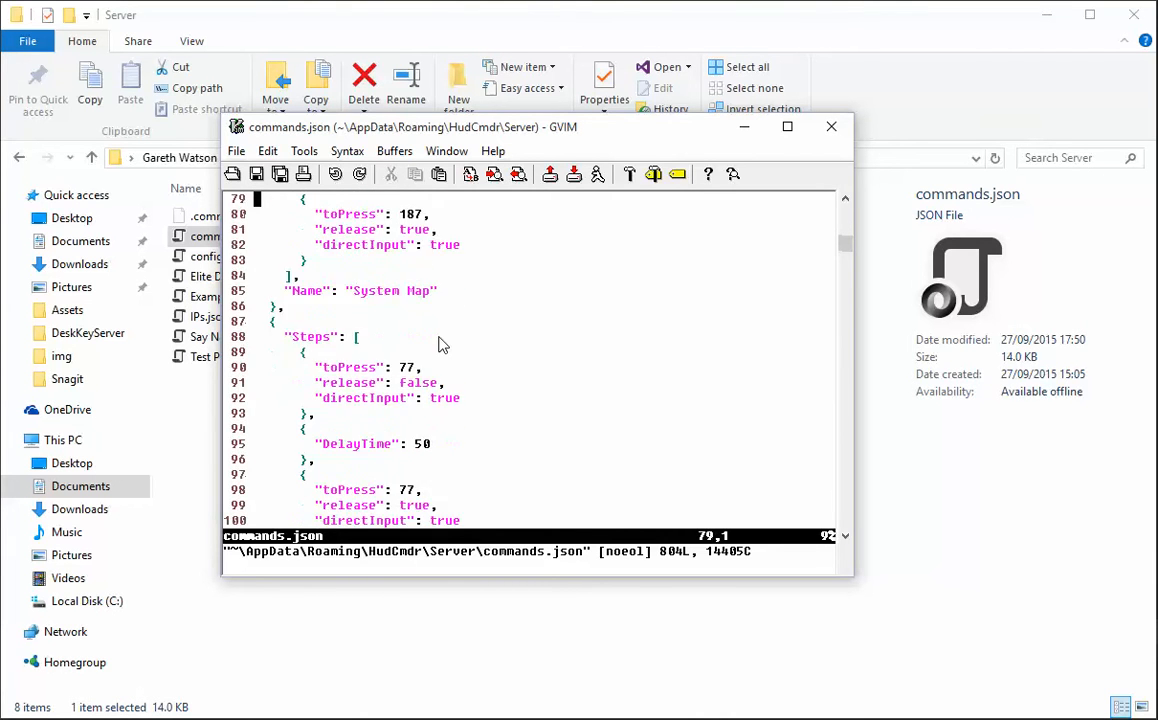
pyautogui.scroll(-7, 440, 345)
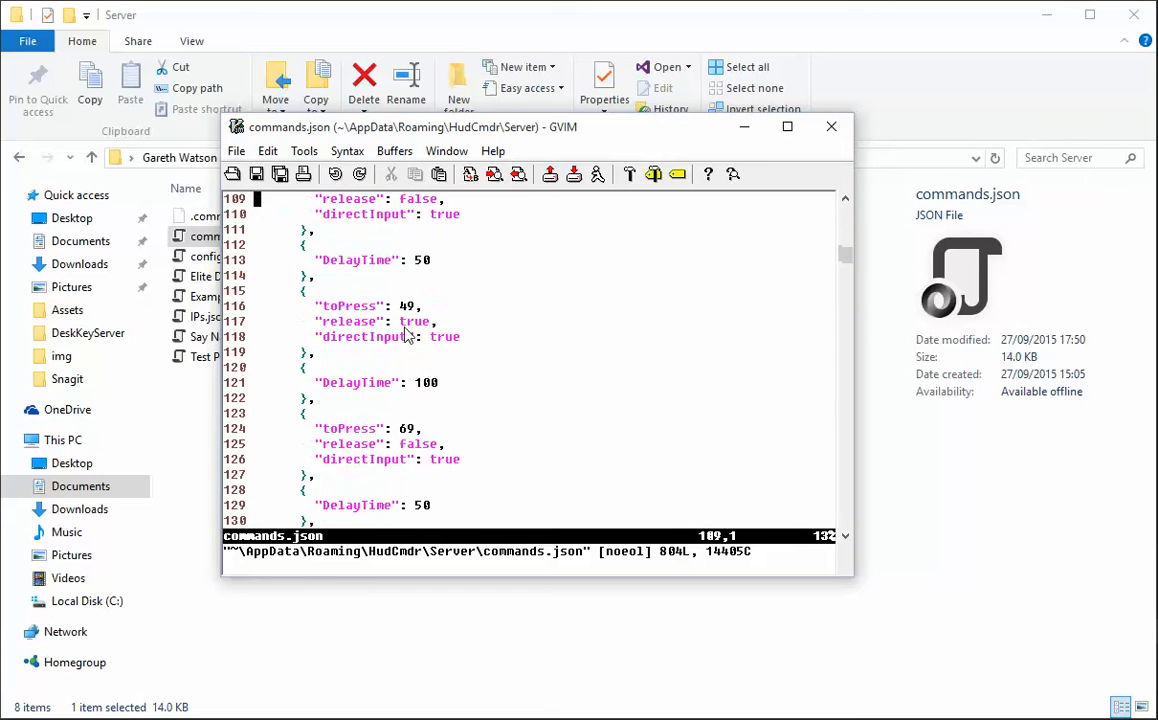
pyautogui.scroll(-2, 462, 333)
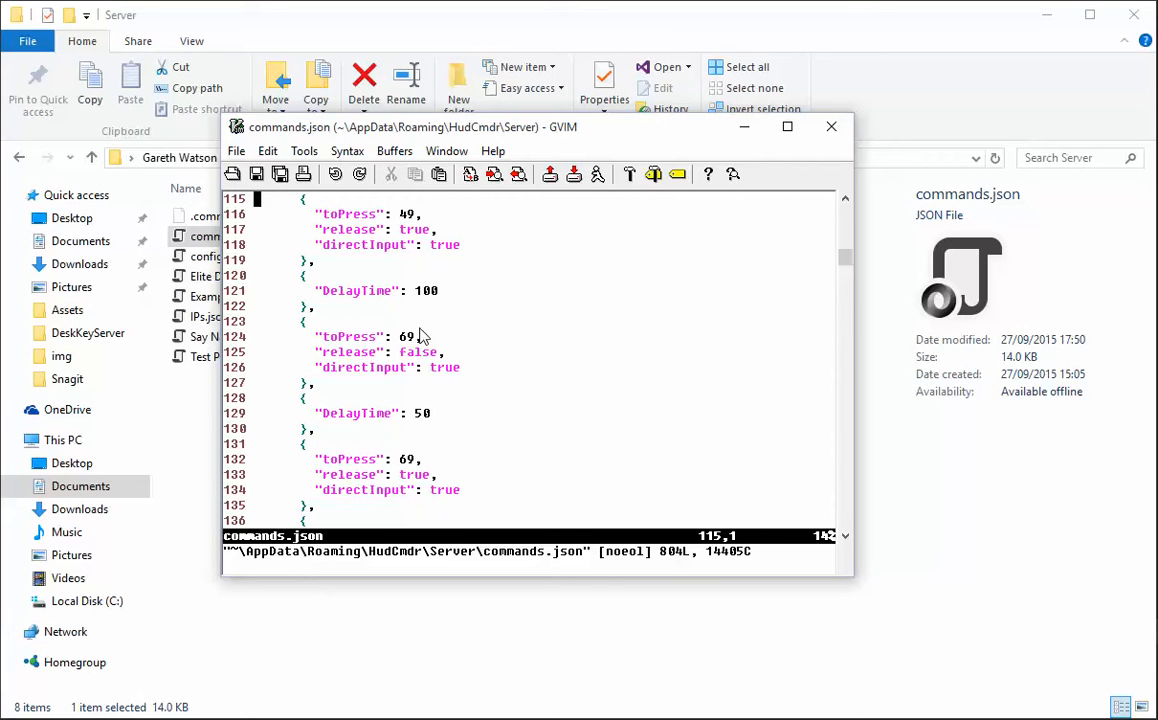
pyautogui.press('Right')
pyautogui.press('Right')
pyautogui.press('Right')
pyautogui.press('Right')
pyautogui.press('Right')
pyautogui.press('Right')
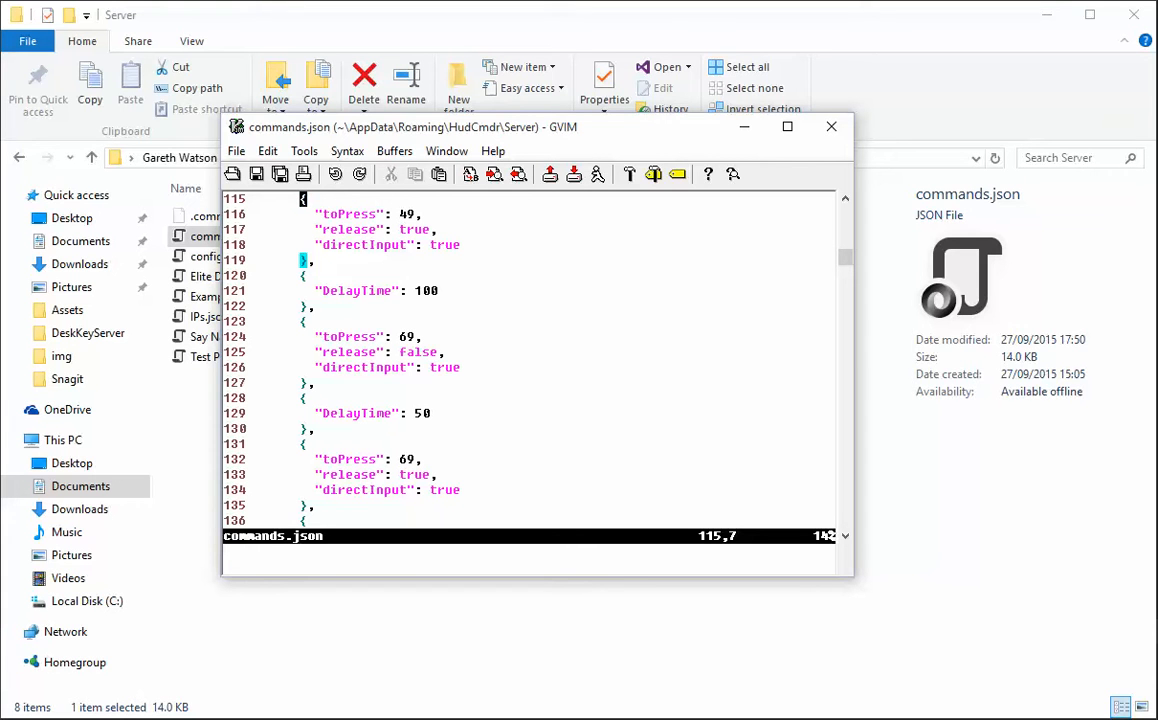
pyautogui.click(829, 130)
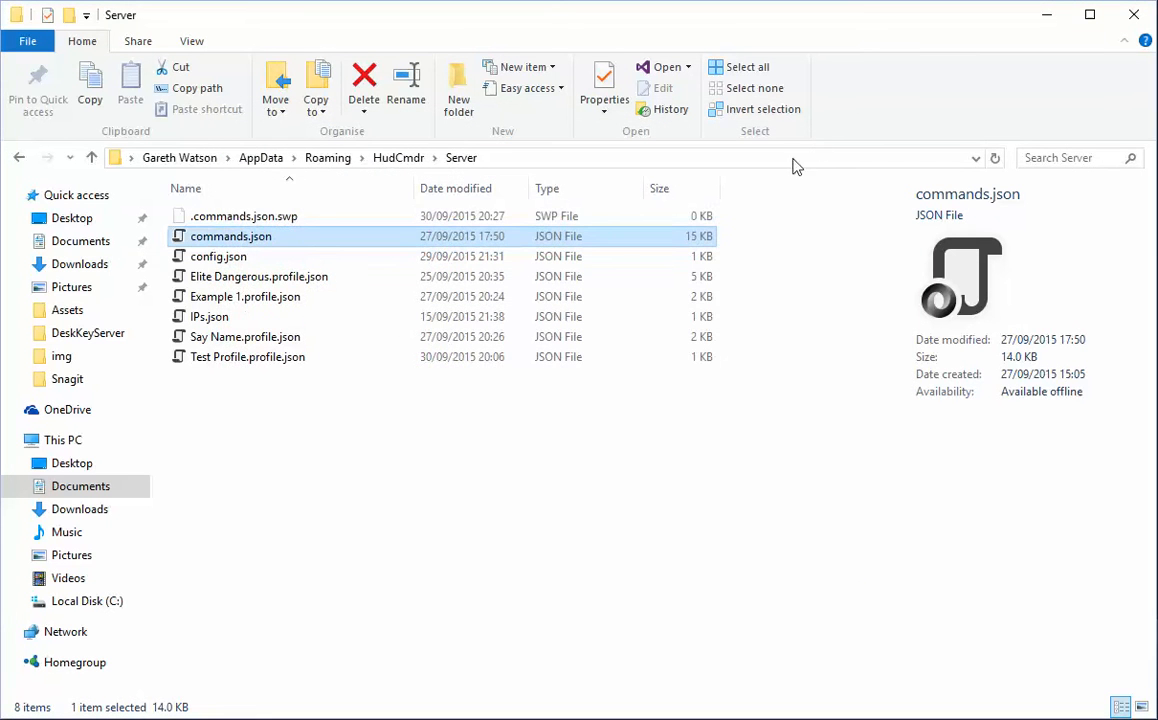
# Open Elite Dangerous.profile.json in Vim, review its profile settings and button definitions, and close it.
pyautogui.click(270, 262)
pyautogui.rightClick(269, 263)
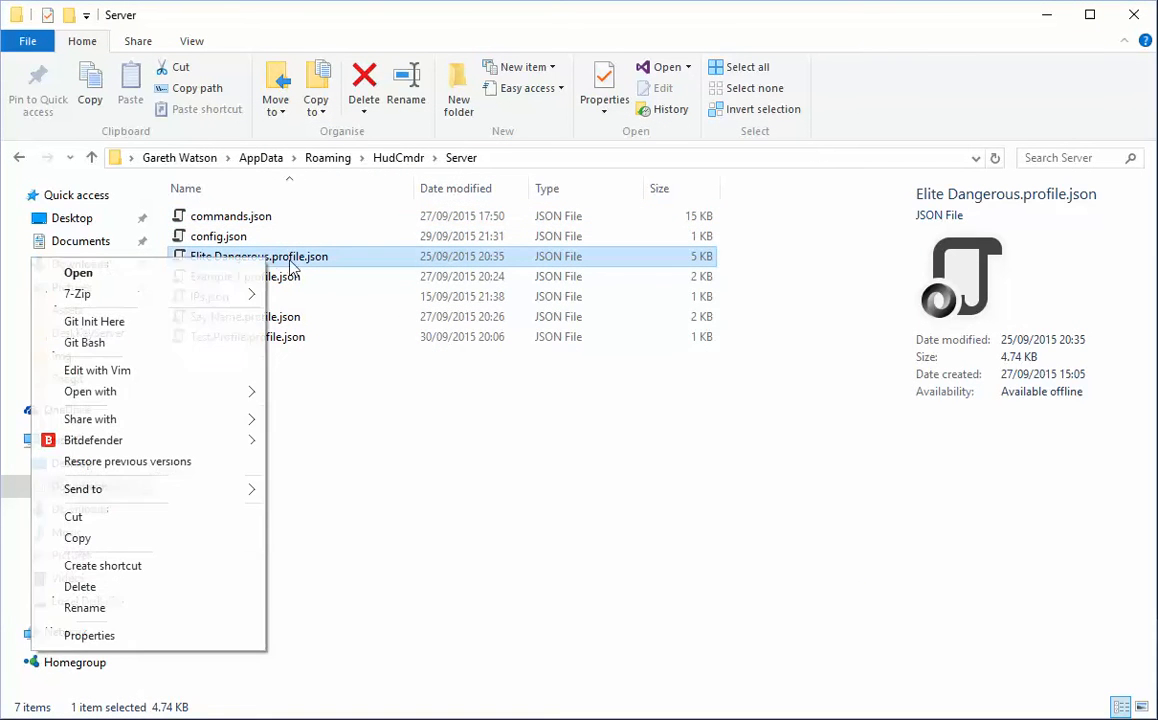
pyautogui.click(184, 372)
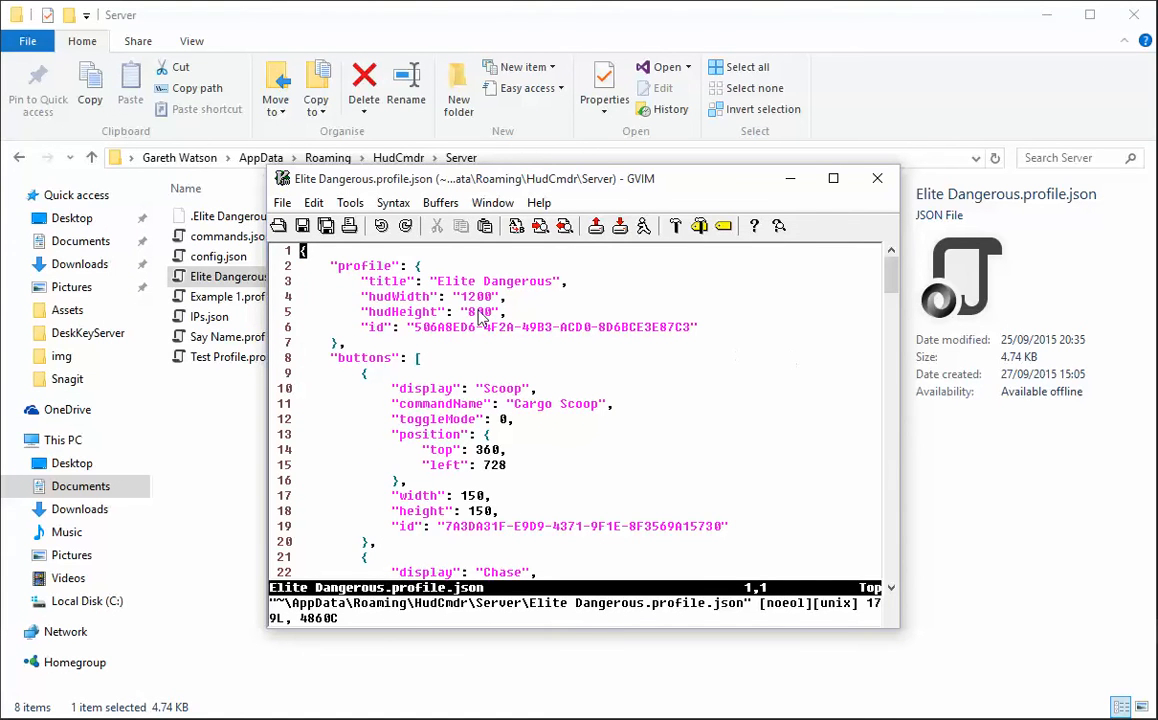
pyautogui.scroll(-2, 645, 434)
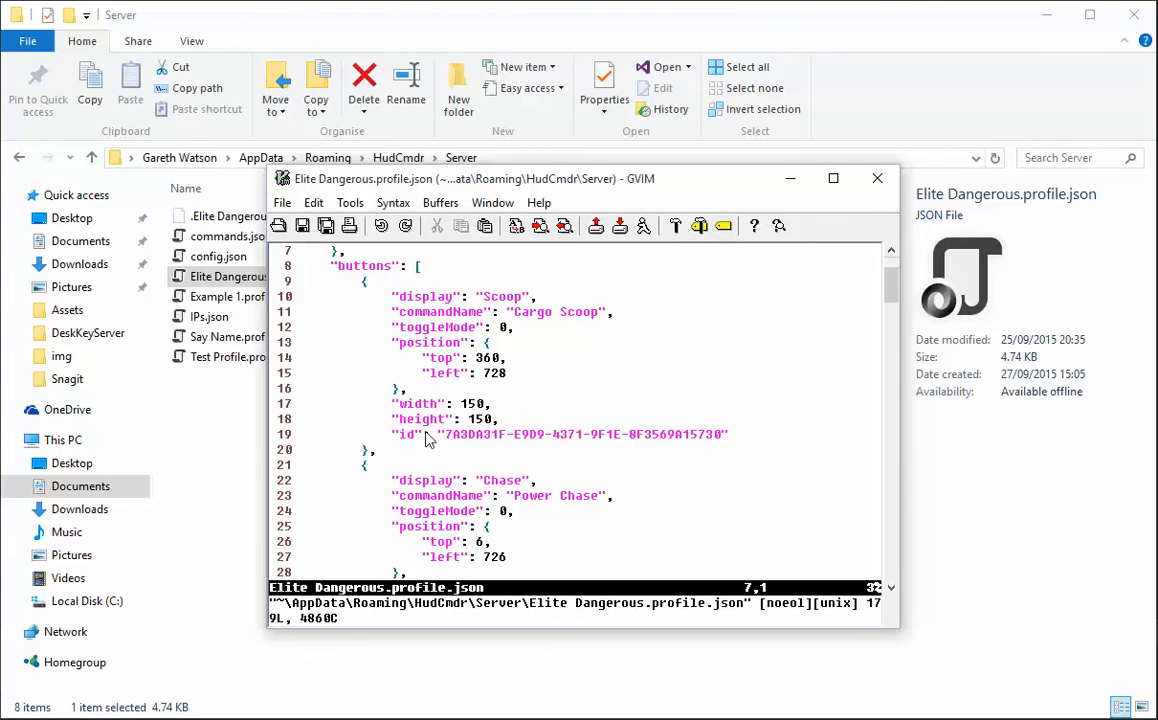
pyautogui.scroll(-12, 440, 404)
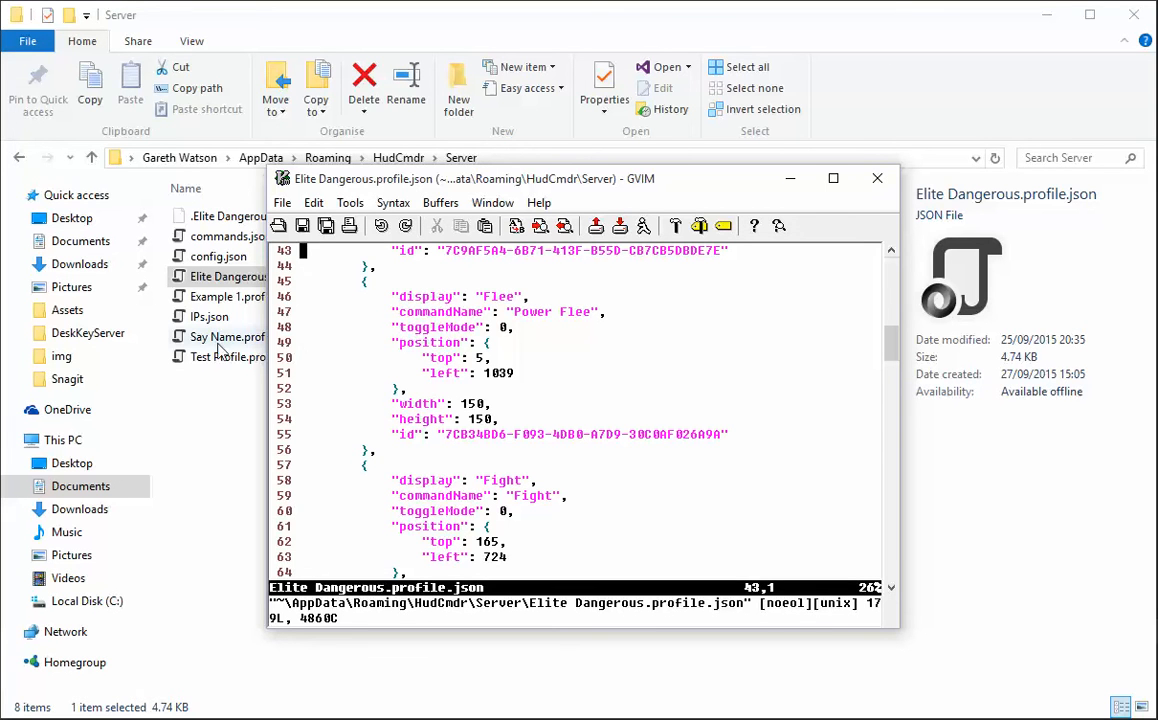
pyautogui.click(877, 179)
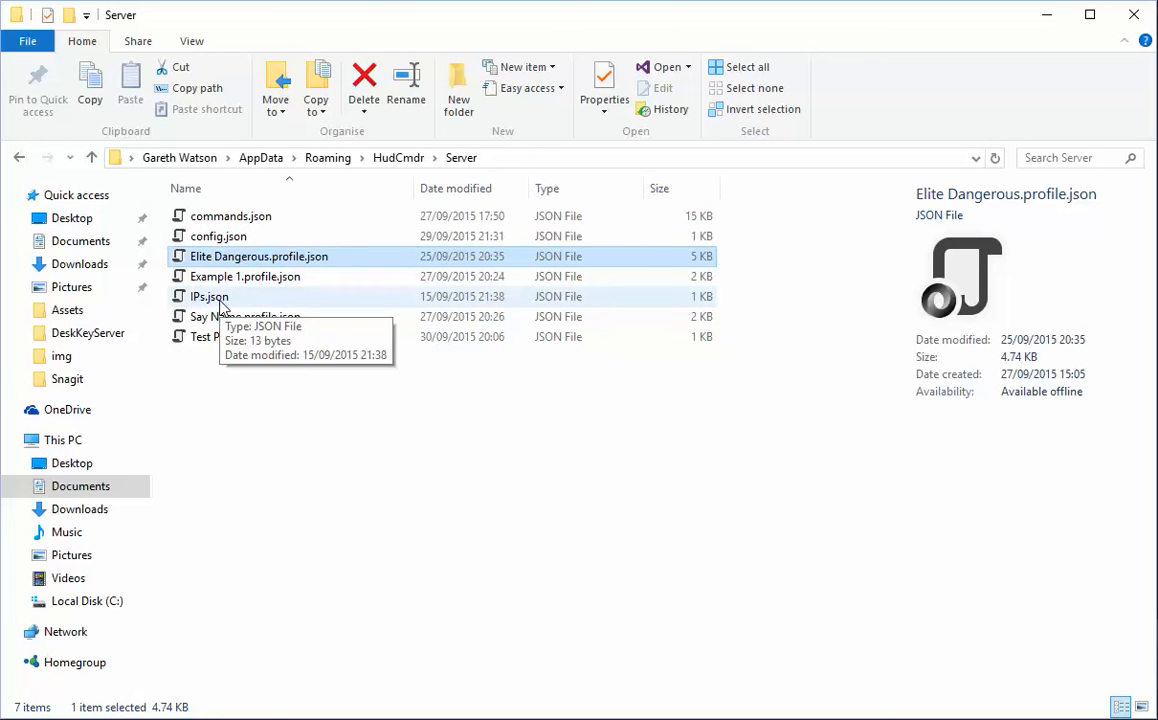
# Open IPs.json in Vim and delete the "Allowed" entry from the array, ready to insert text.
pyautogui.rightClick(220, 303)
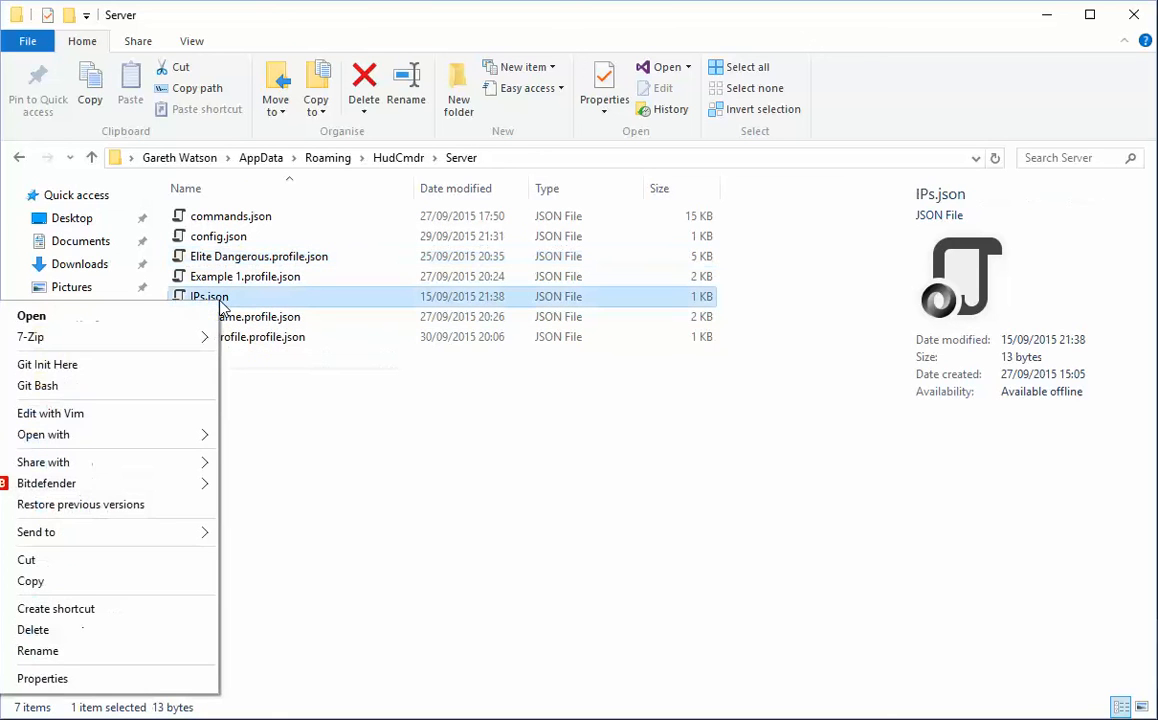
pyautogui.click(132, 412)
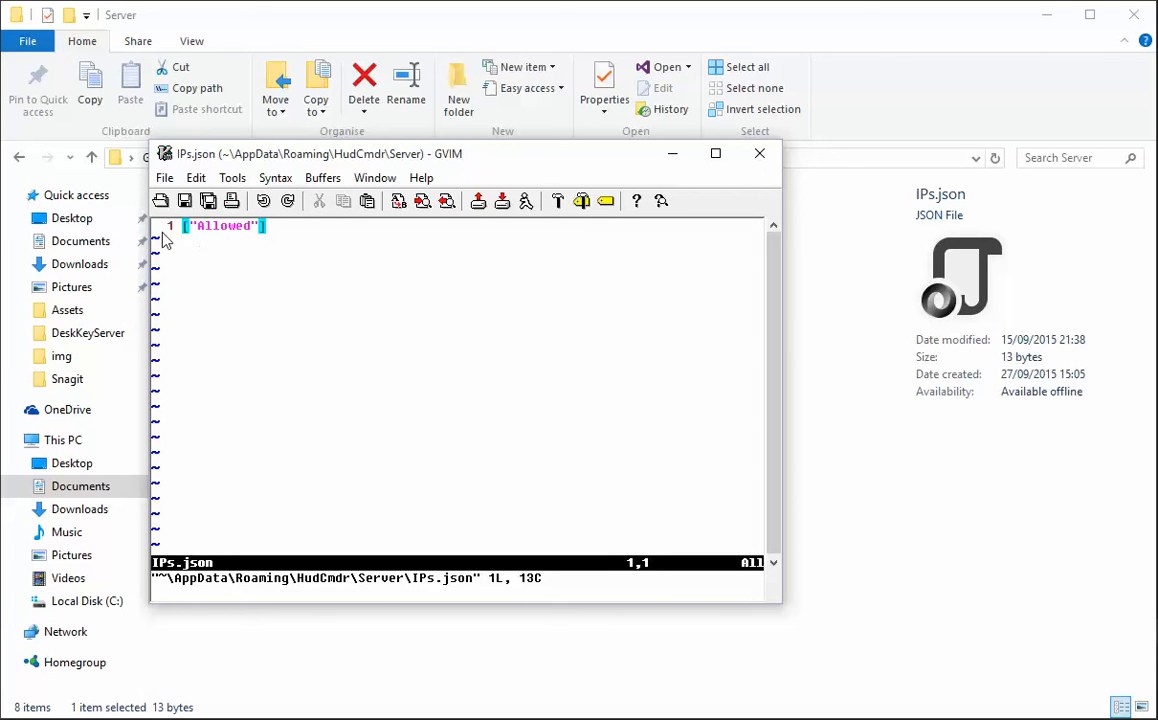
pyautogui.moveTo(191, 226); pyautogui.dragTo(258, 242)
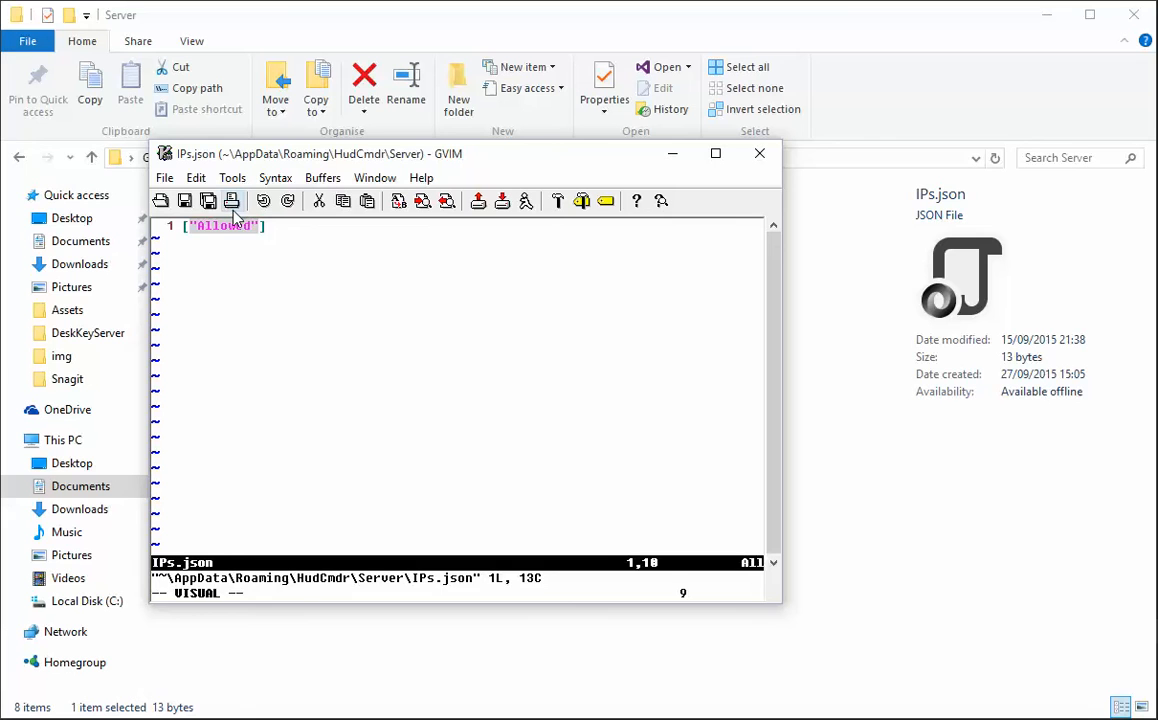
pyautogui.press('d')
pyautogui.write('i')
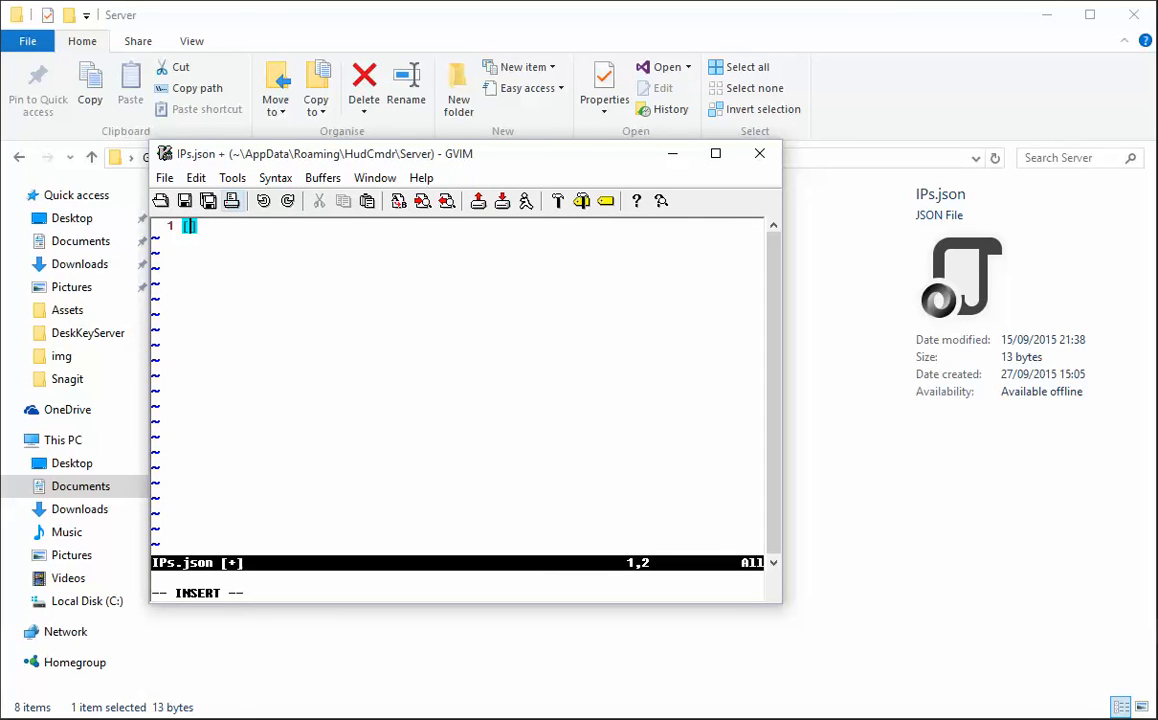
pyautogui.write('192')
# Enter "192.168.1.20" as the first quoted entry of the IPs.json array, followed by a comma.
pyautogui.press('Left')
pyautogui.press('Left')
pyautogui.press('Left')
pyautogui.write('"')
pyautogui.press('Right')
pyautogui.press('Right')
pyautogui.press('Right')
pyautogui.write('.168.')
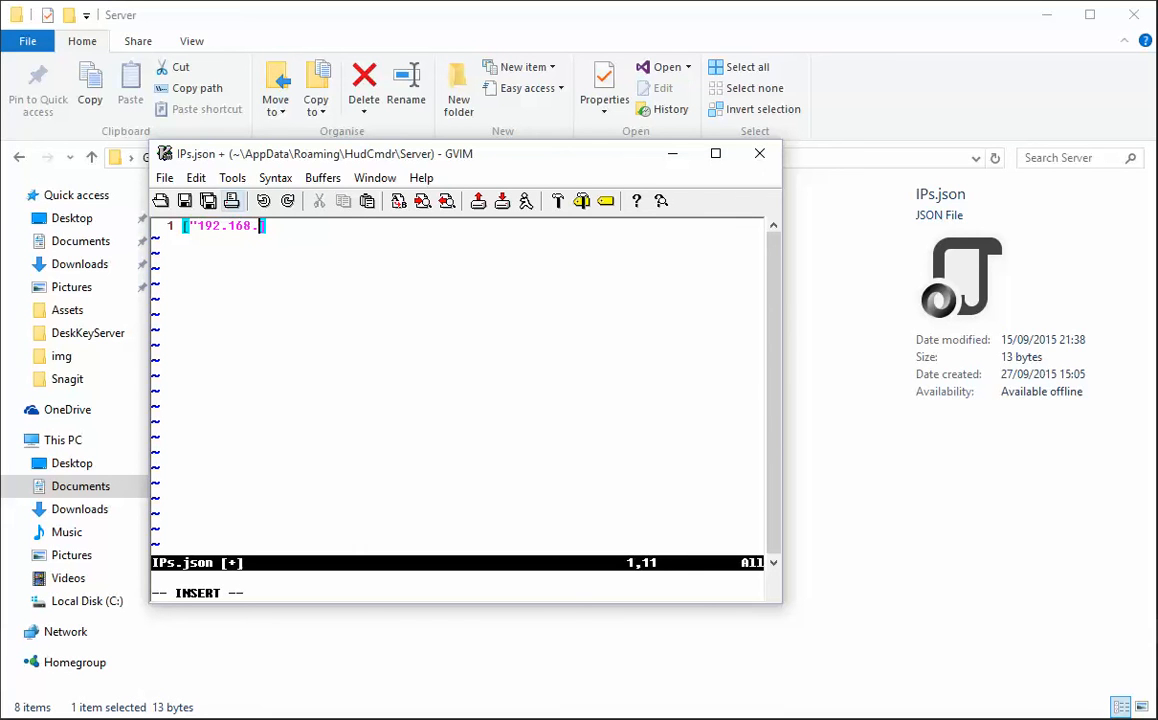
pyautogui.write('1.20","192.168.1.')
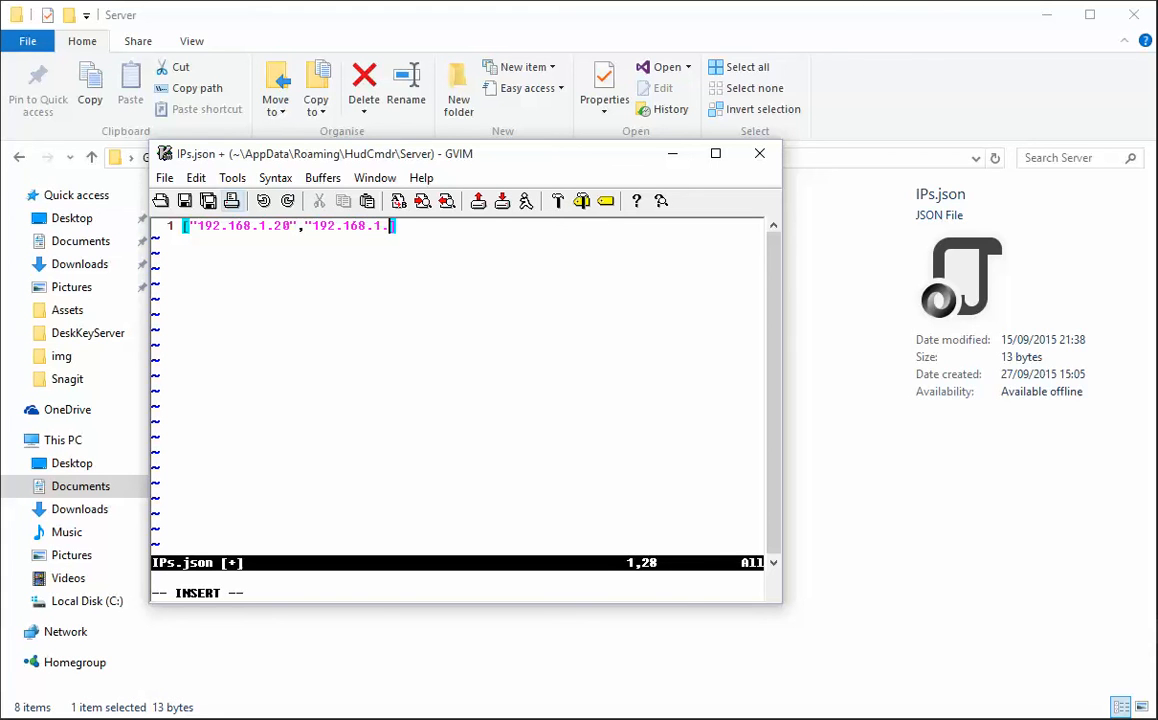
pyautogui.write('8"')
# Add "192.168.1.8" as the second quoted entry of the IPs.json array.
pyautogui.press('Right')
# Quit editing IPs.json without saving, using the :q! command.
pyautogui.press('Escape')
pyautogui.write(':q!')
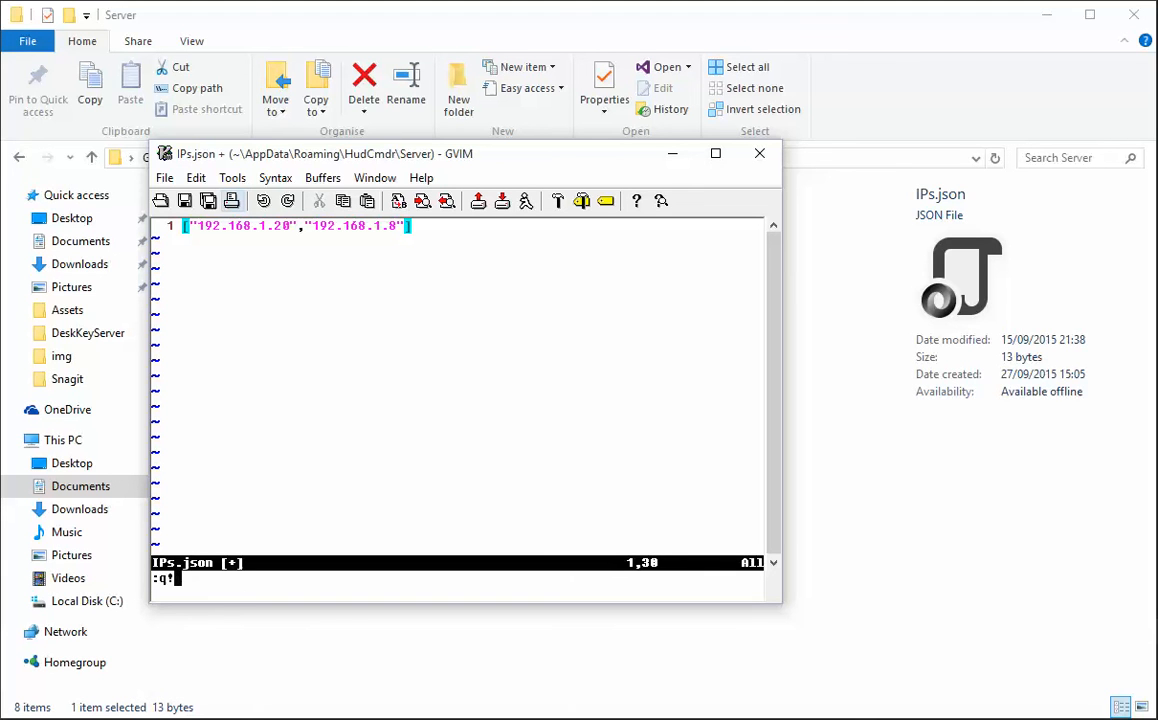
pyautogui.press('Return')
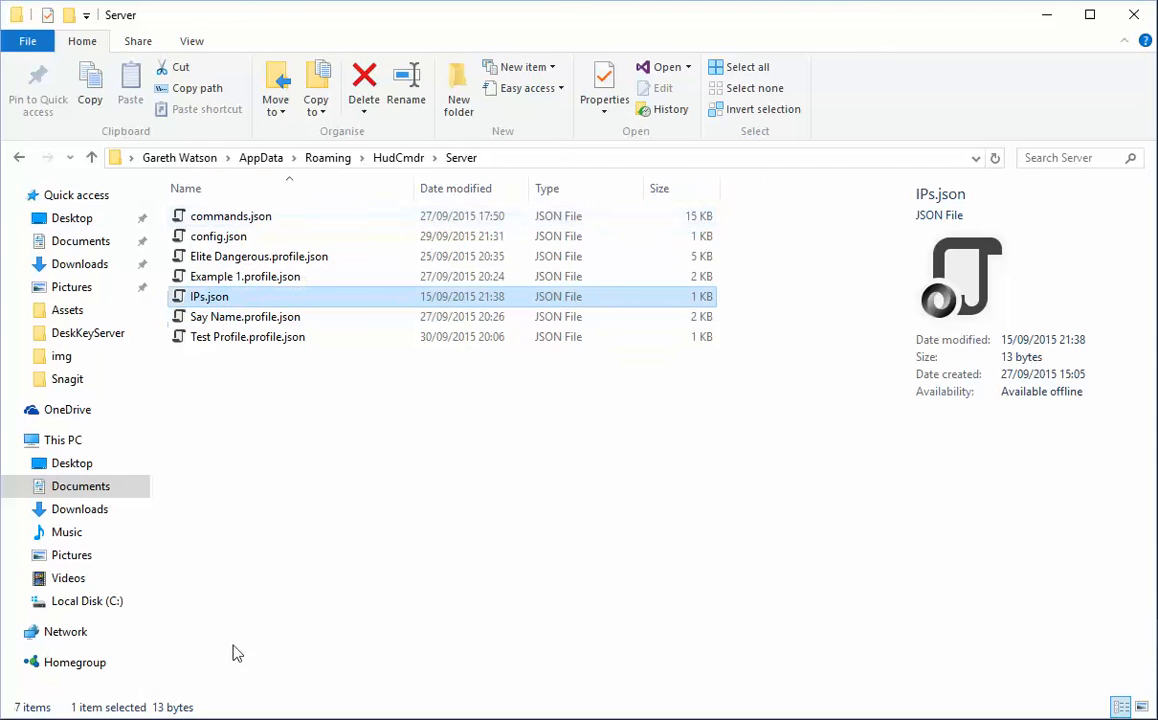
# Open config.json in Vim, review the port, logging level and file root path, and close it.
pyautogui.rightClick(238, 238)
pyautogui.click(152, 348)
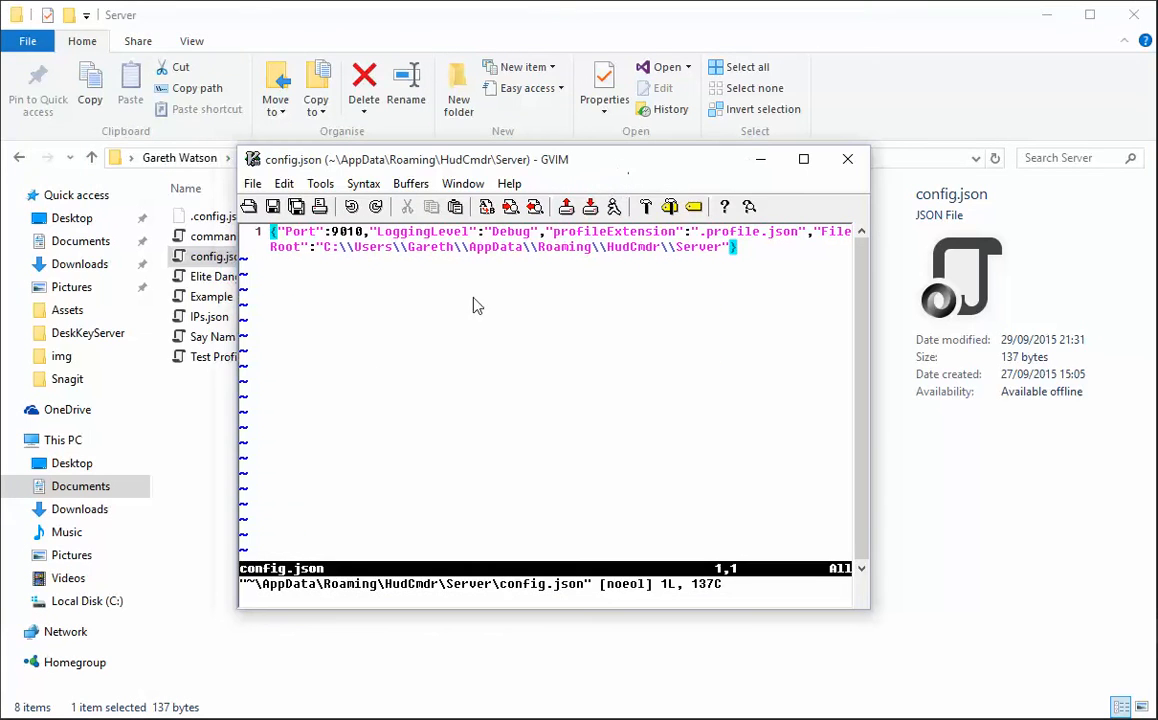
pyautogui.click(351, 234)
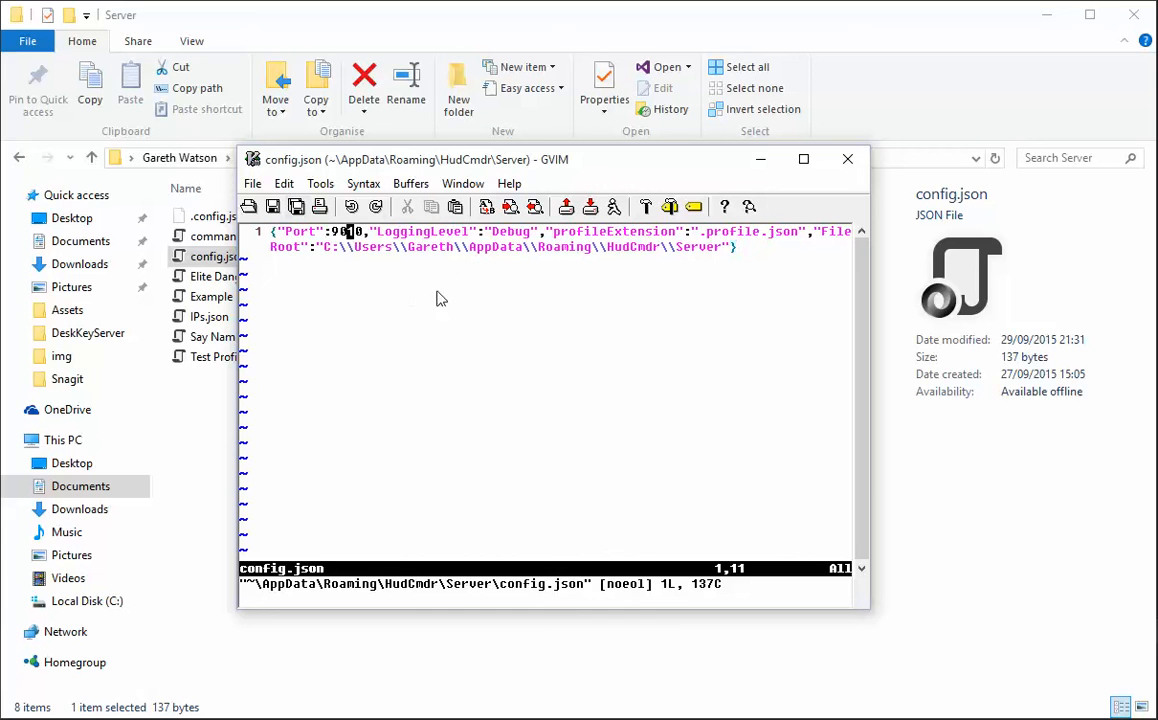
pyautogui.click(519, 231)
pyautogui.moveTo(325, 251); pyautogui.dragTo(726, 253)
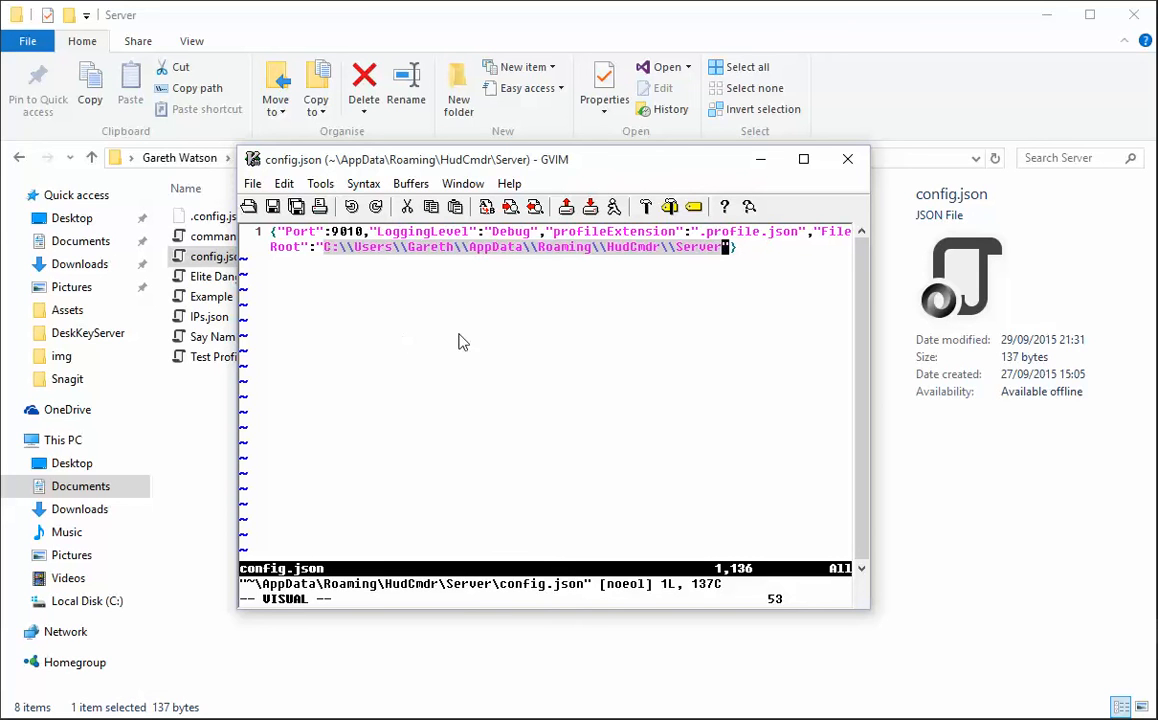
pyautogui.click(847, 159)
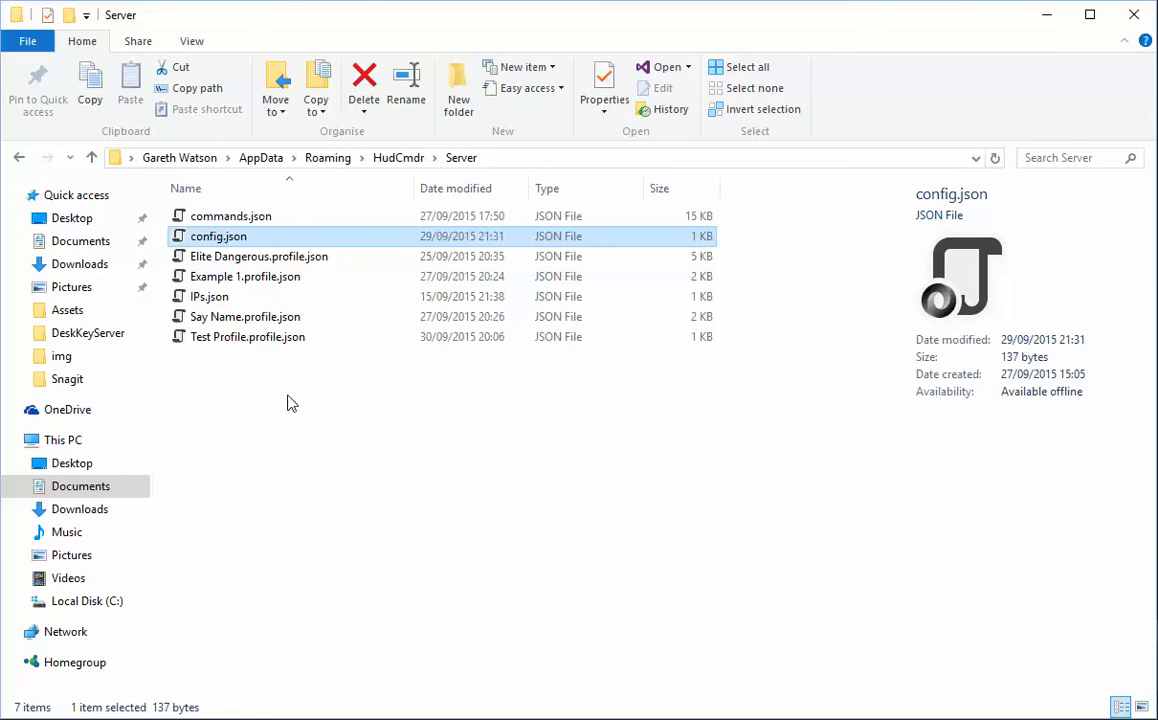
# Select Test Profile.profile.json together with commands.json in the Server folder.
pyautogui.click(262, 338)
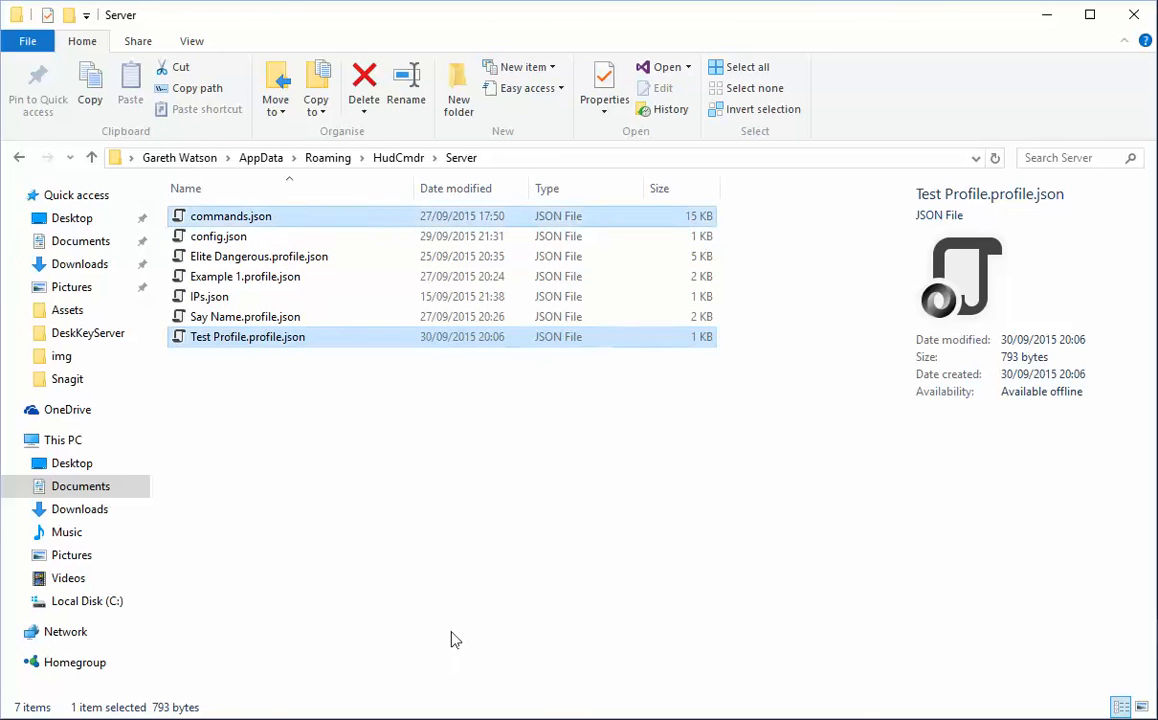